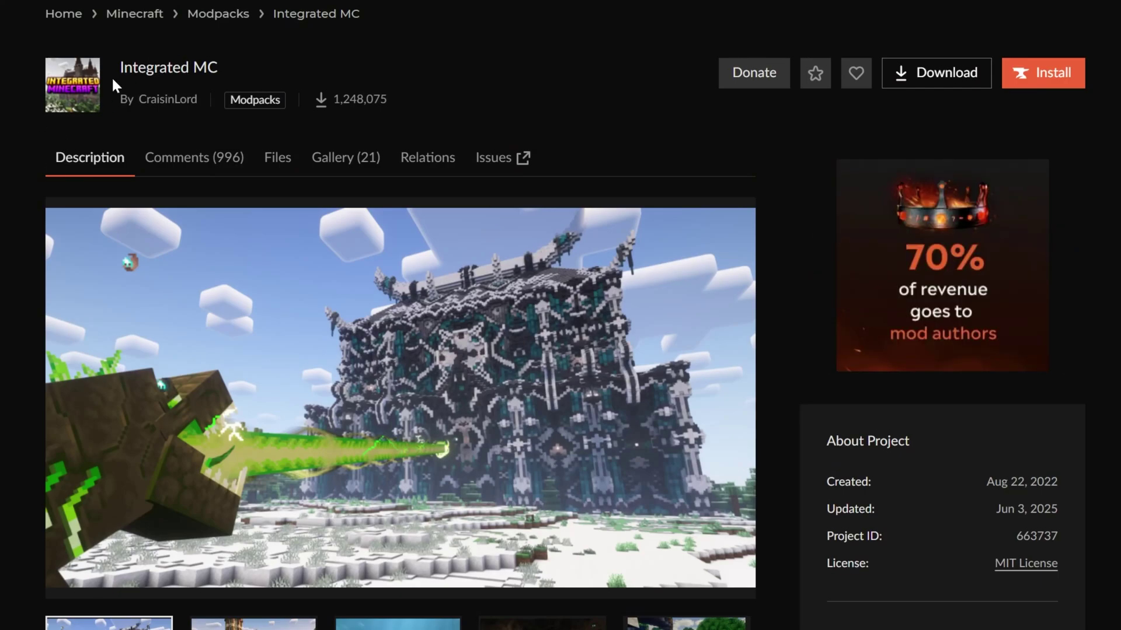
Step: Highlight and deselect the Integrated MC modpack title, scrolling briefly around the page
drag(117, 70, 247, 68)
click(265, 64)
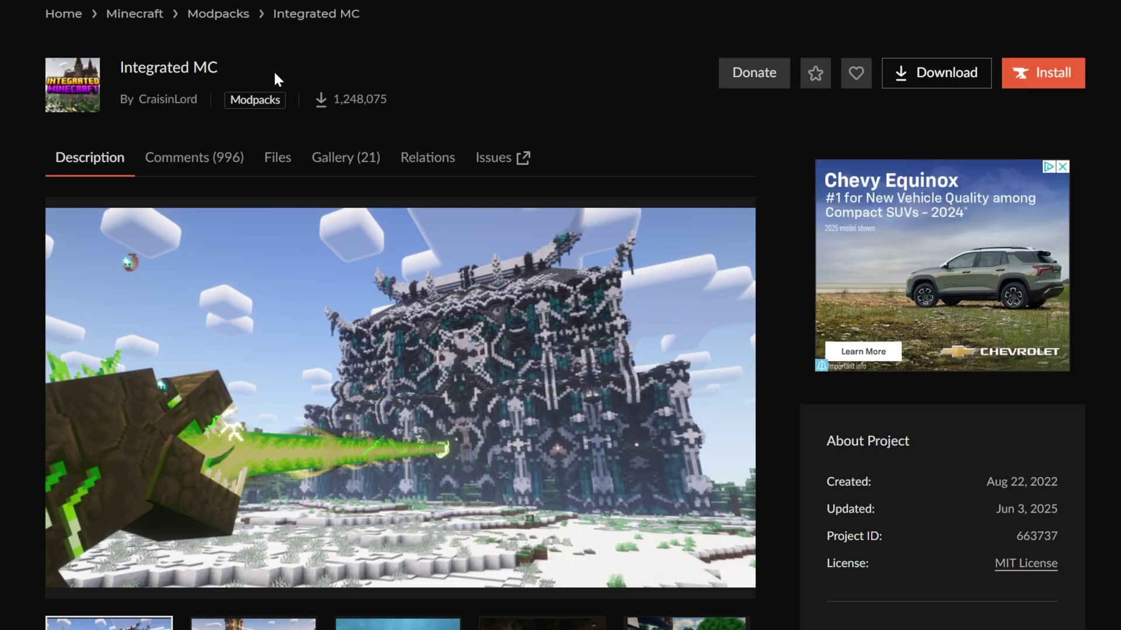
scroll(276, 77, down, 5)
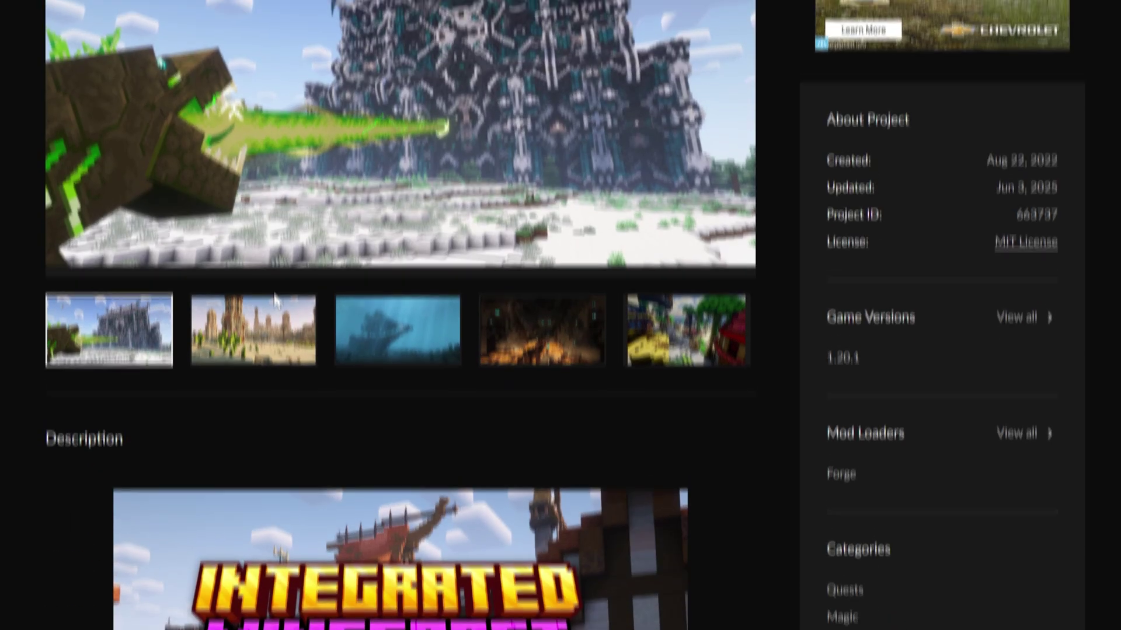
scroll(274, 301, up, 2)
Step: View the desert, underwater, fourth and fifth gallery screenshots, then return to the first
click(248, 479)
click(400, 492)
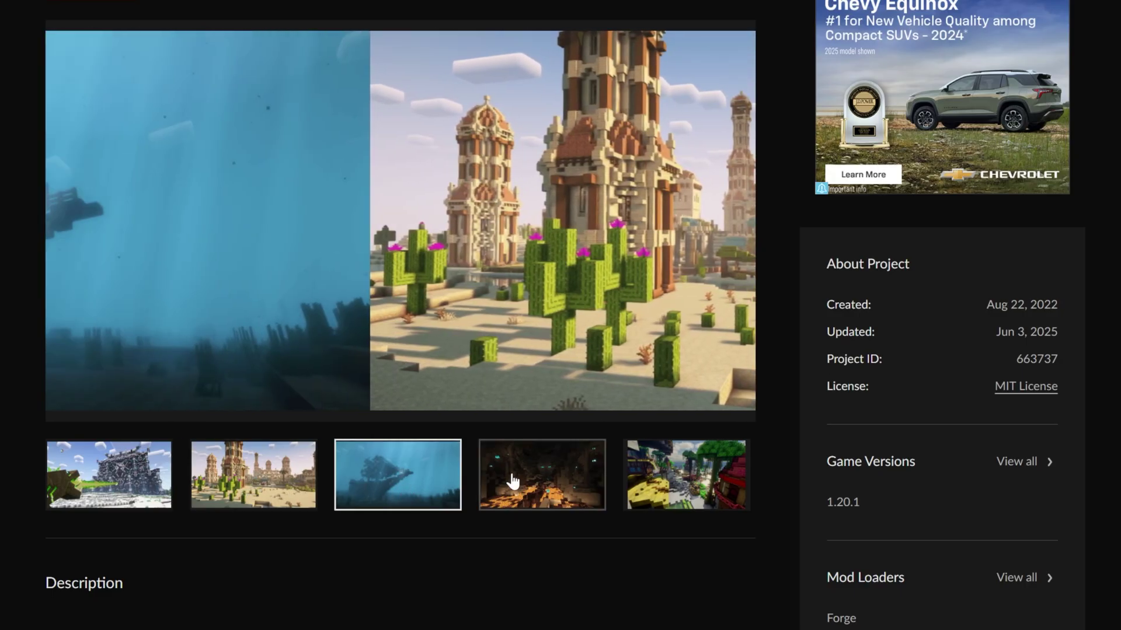
click(512, 482)
click(633, 492)
click(93, 513)
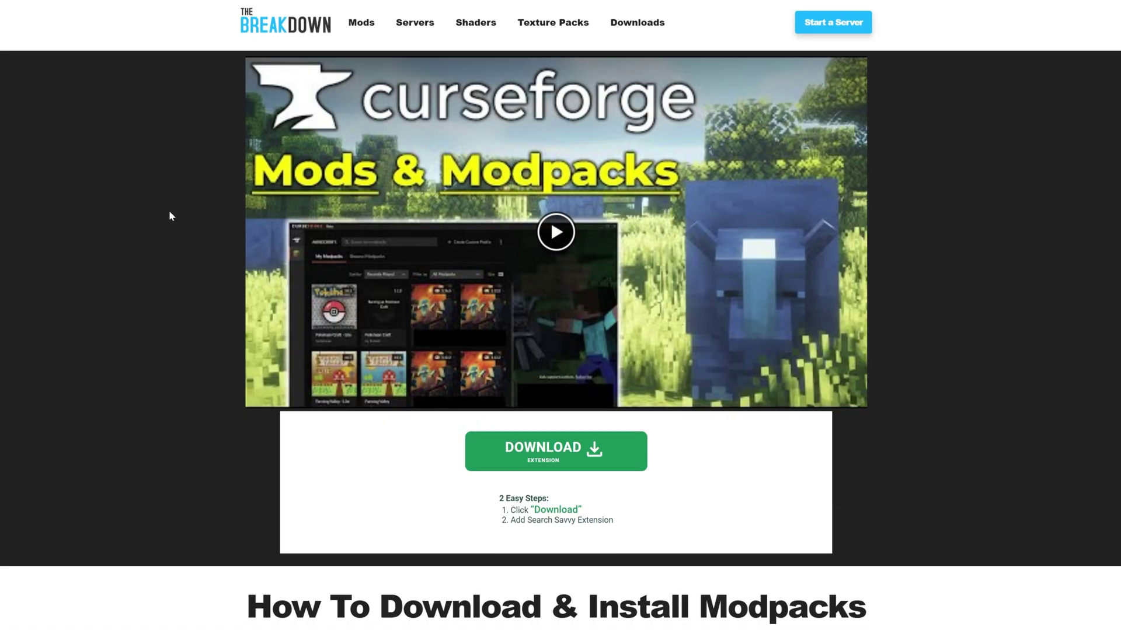
Step: Follow the guide's yellow DOWNLOAD CurseForge image to the CurseForge Windows download page
scroll(169, 213, down, 10)
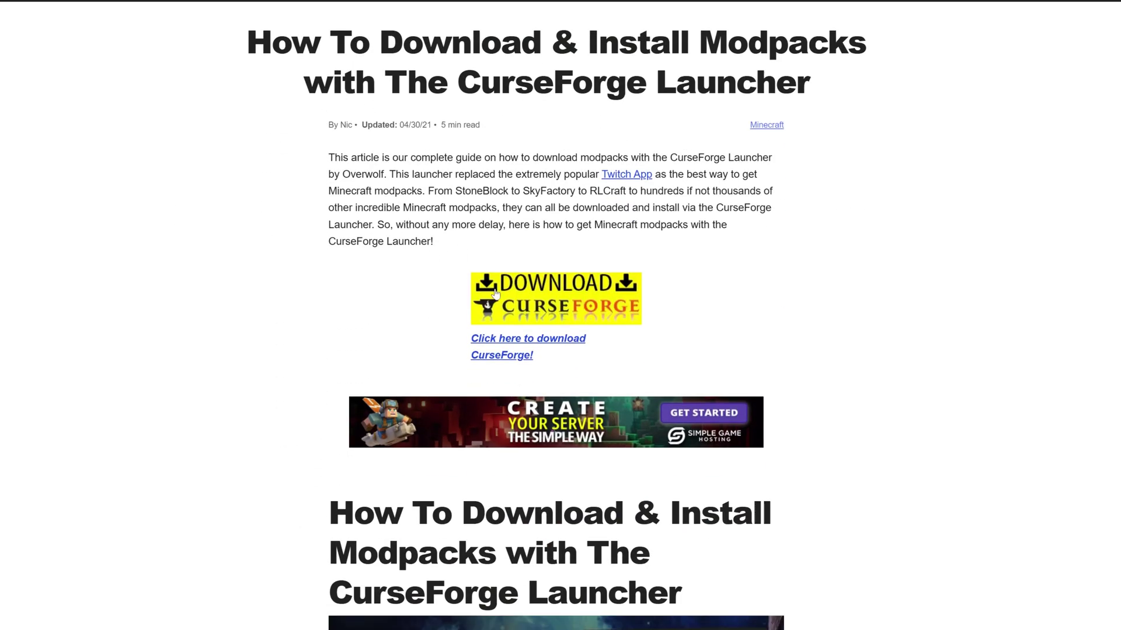
click(495, 293)
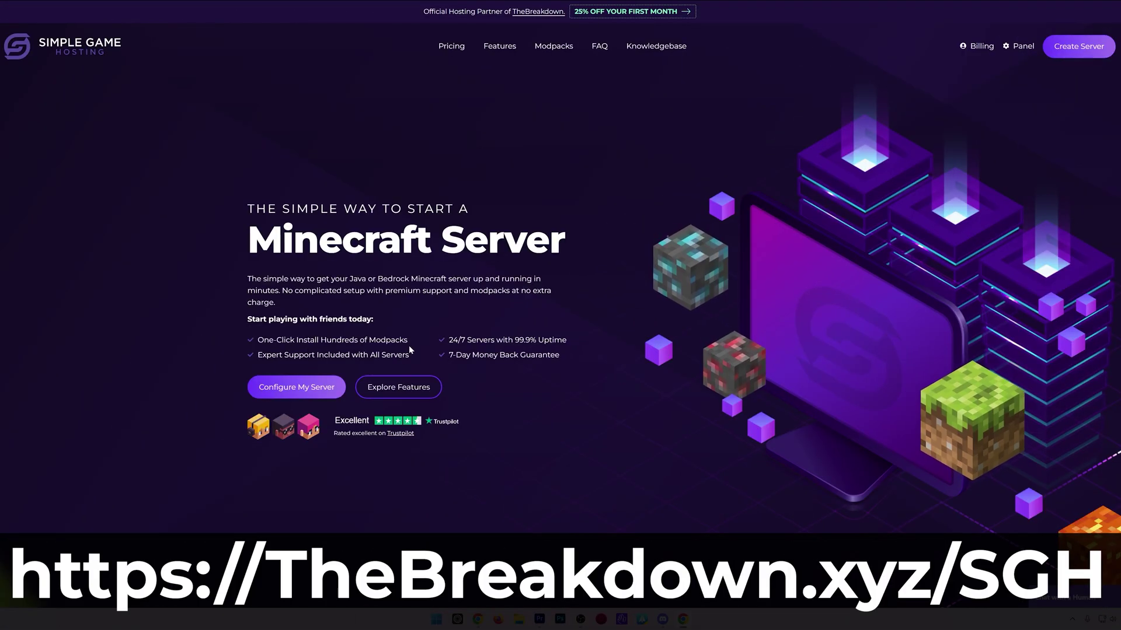
Step: Switch the panel's modpack list through Modrinth, FTB and Technic
scroll(409, 349, down, 6)
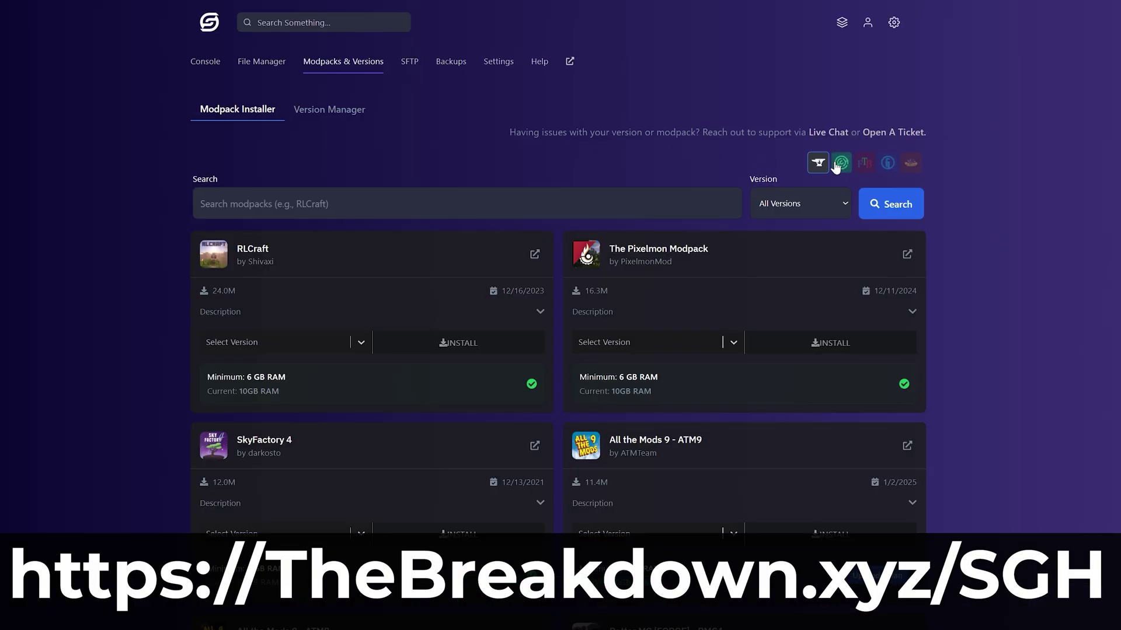
click(841, 164)
click(864, 163)
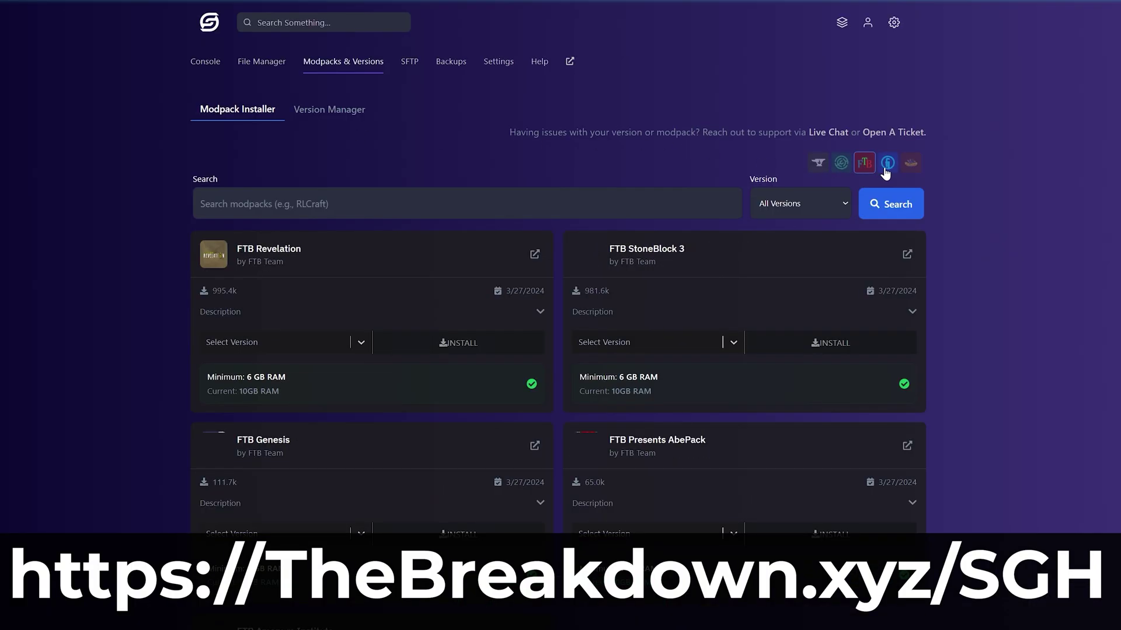
click(887, 164)
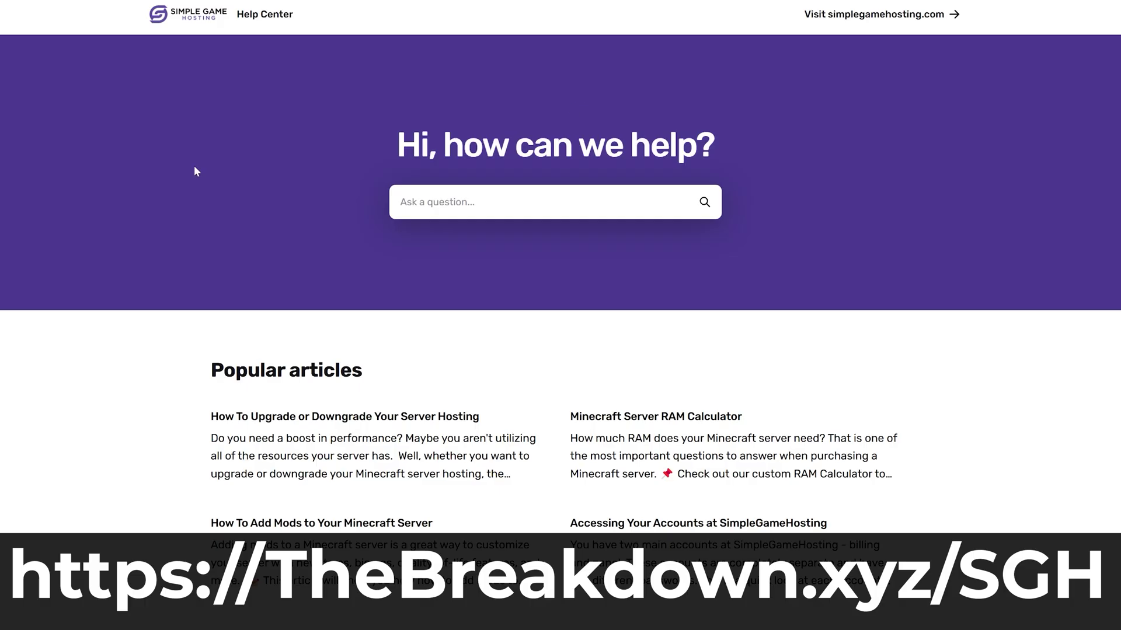
Step: List Forge versions in the Version Manager and confirm restarting the server
scroll(99, 443, down, 6)
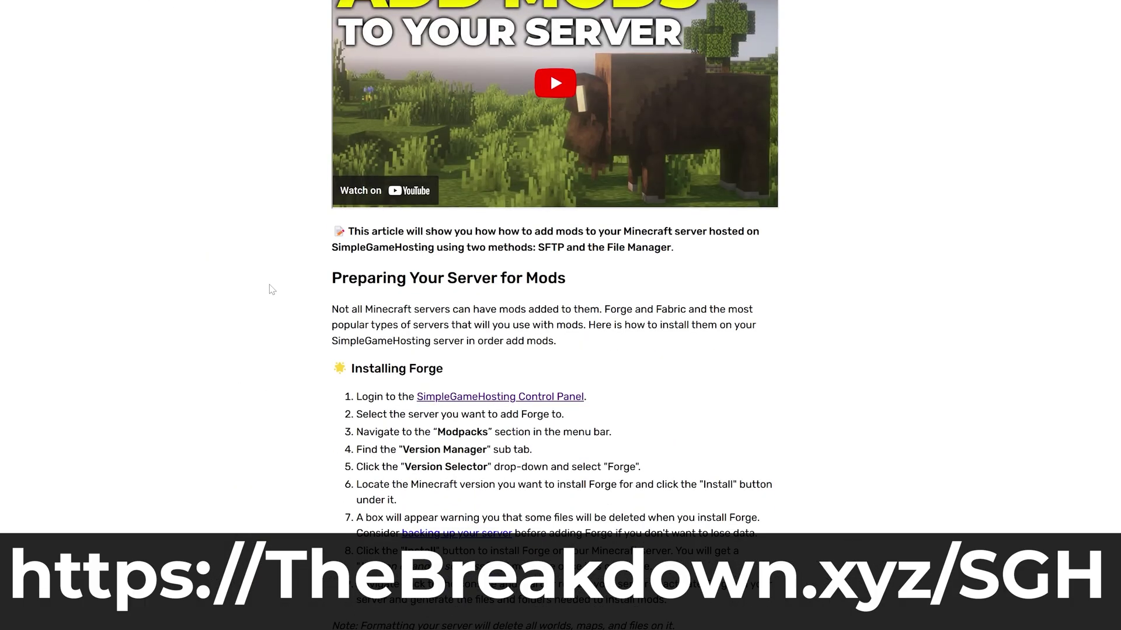
scroll(268, 287, down, 8)
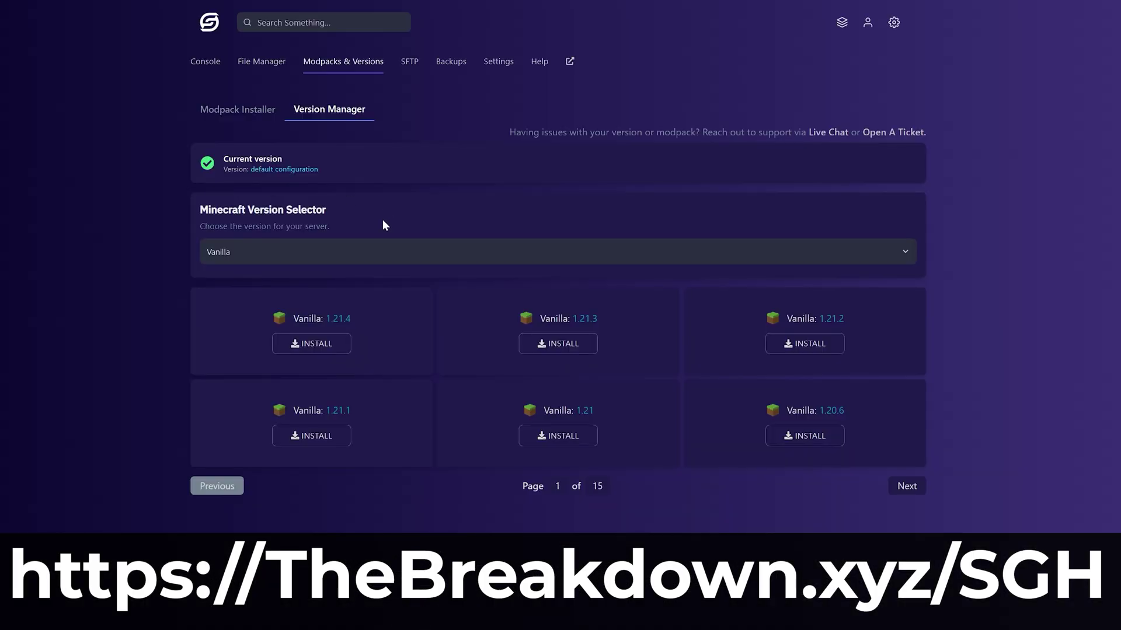
click(374, 252)
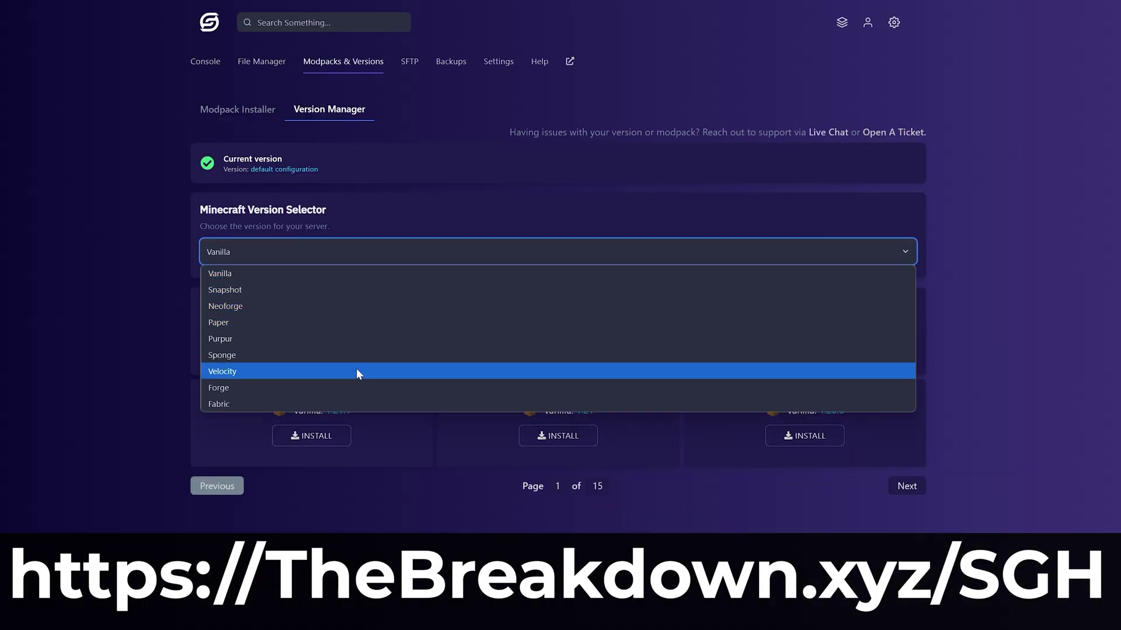
click(359, 385)
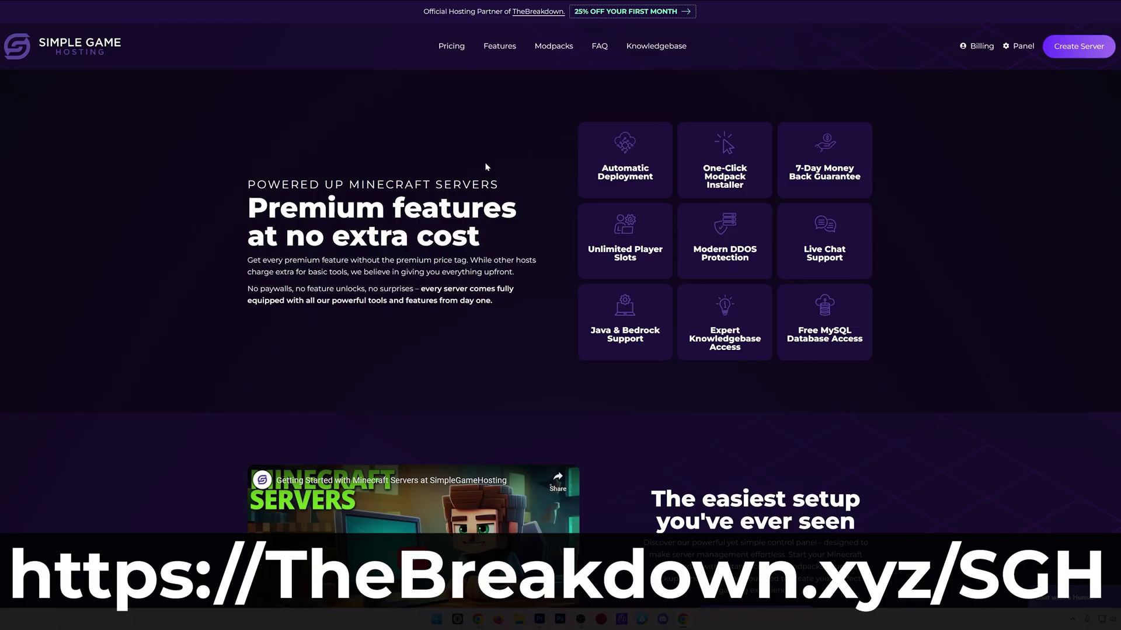
scroll(457, 395, down, 10)
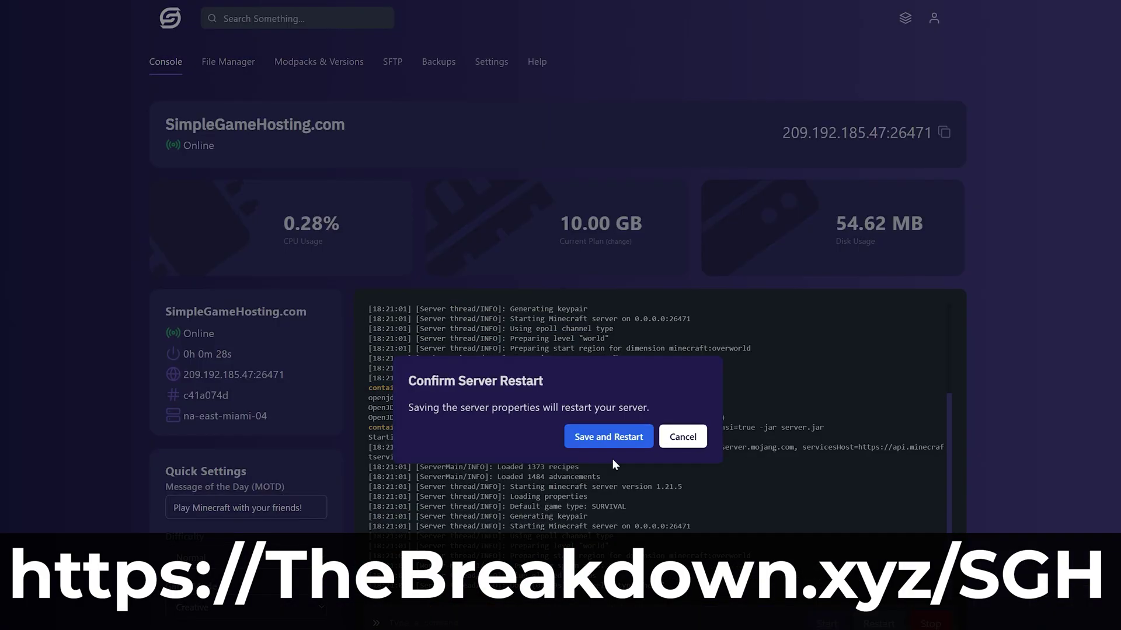
click(610, 436)
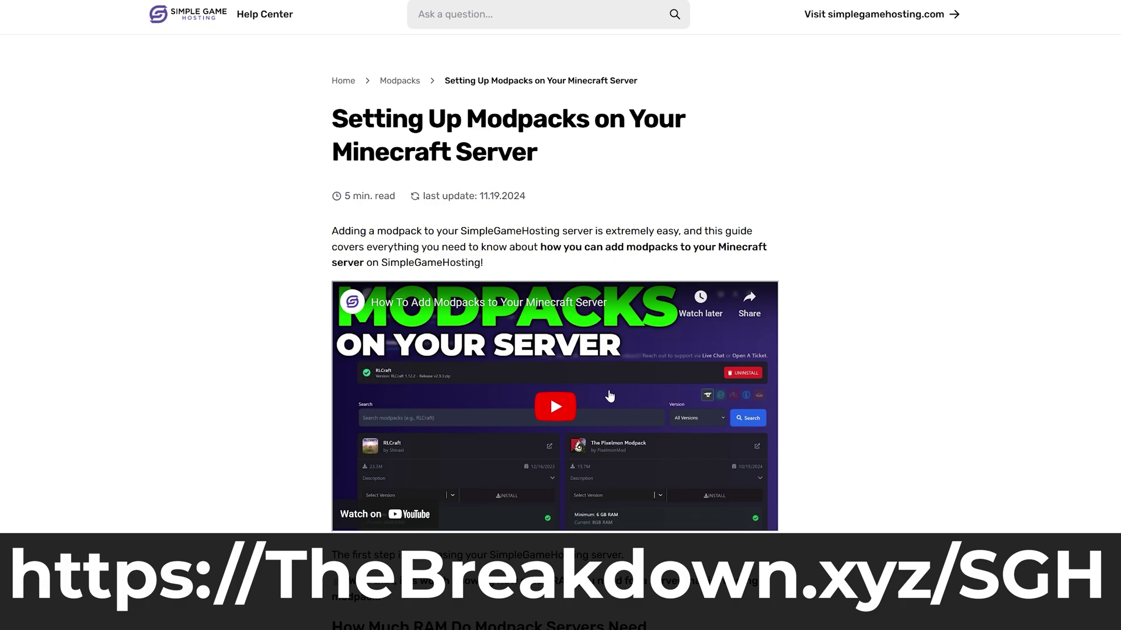
Step: Cancel restoring the 2025-06-06 backup and start creating a new server backup
scroll(834, 344, down, 20)
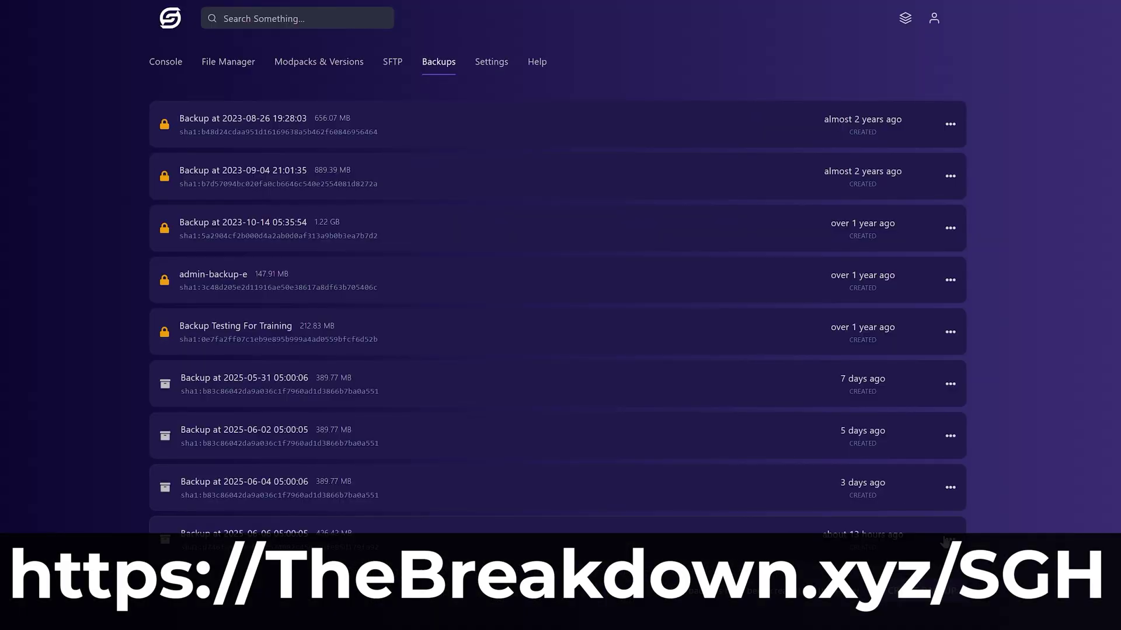
click(949, 539)
click(864, 578)
click(639, 461)
click(922, 591)
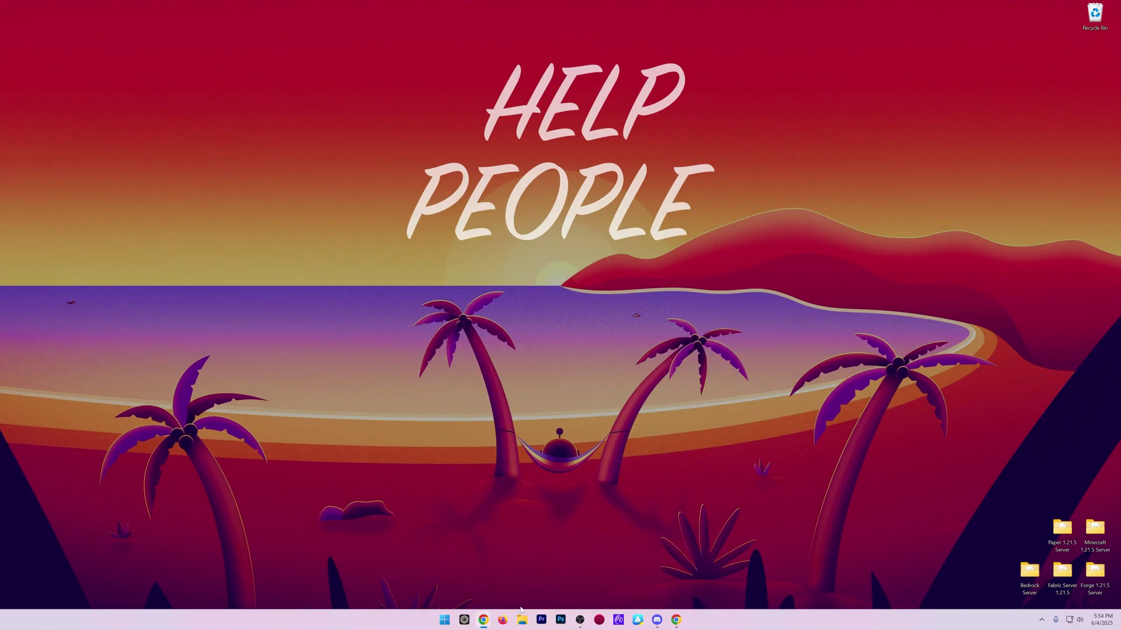
Step: Run CurseForge Windows - Installer.exe from the Downloads folder in File Explorer
click(521, 619)
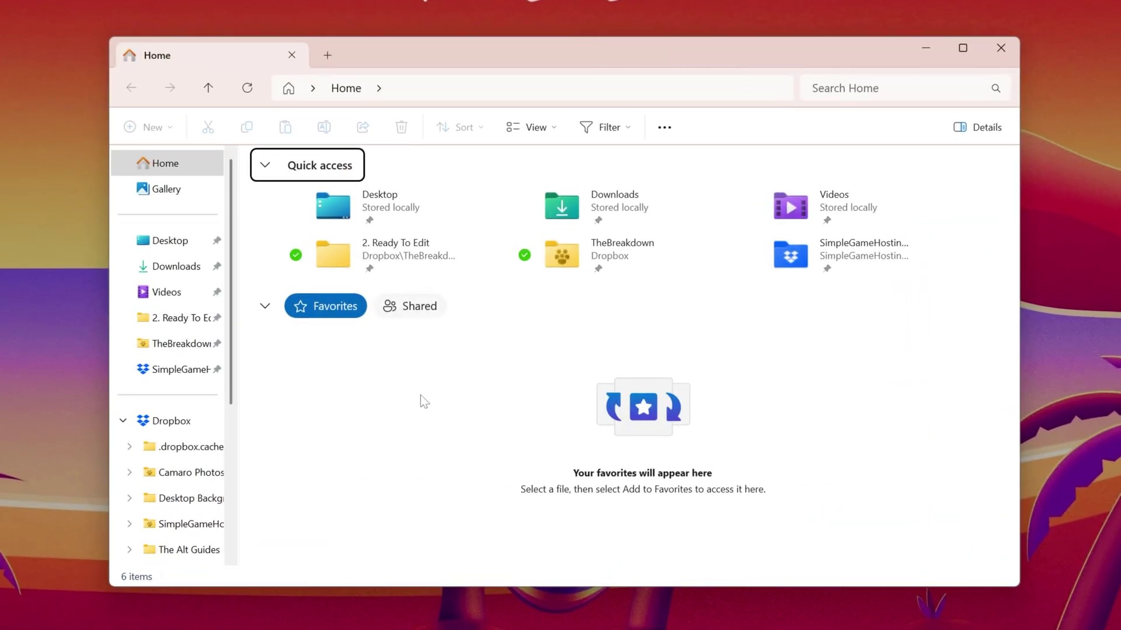
click(178, 266)
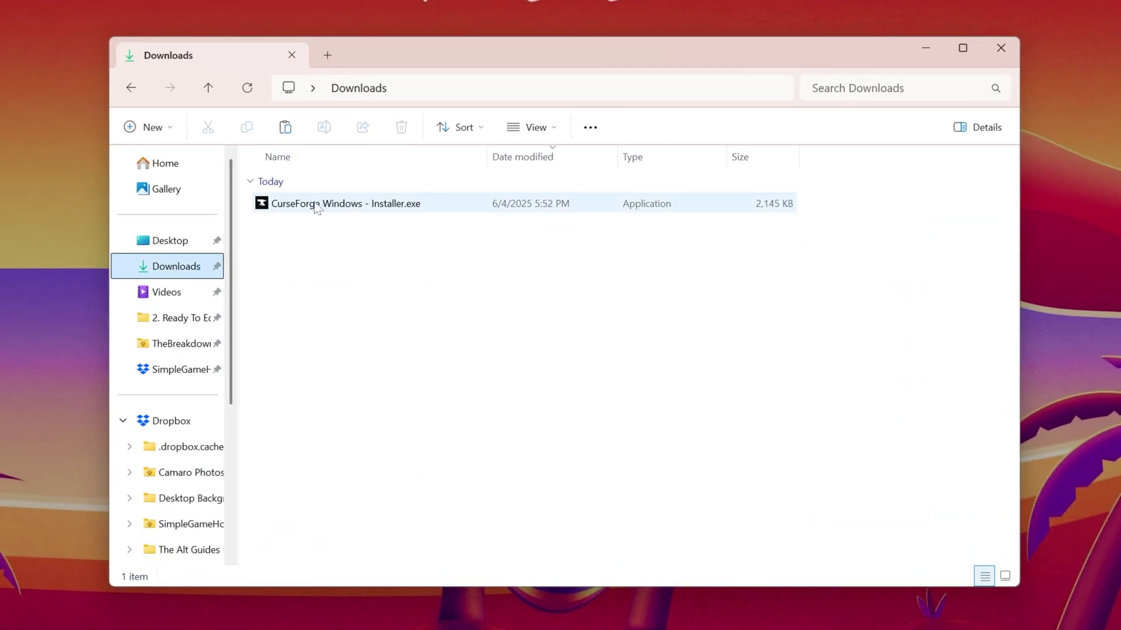
click(375, 205)
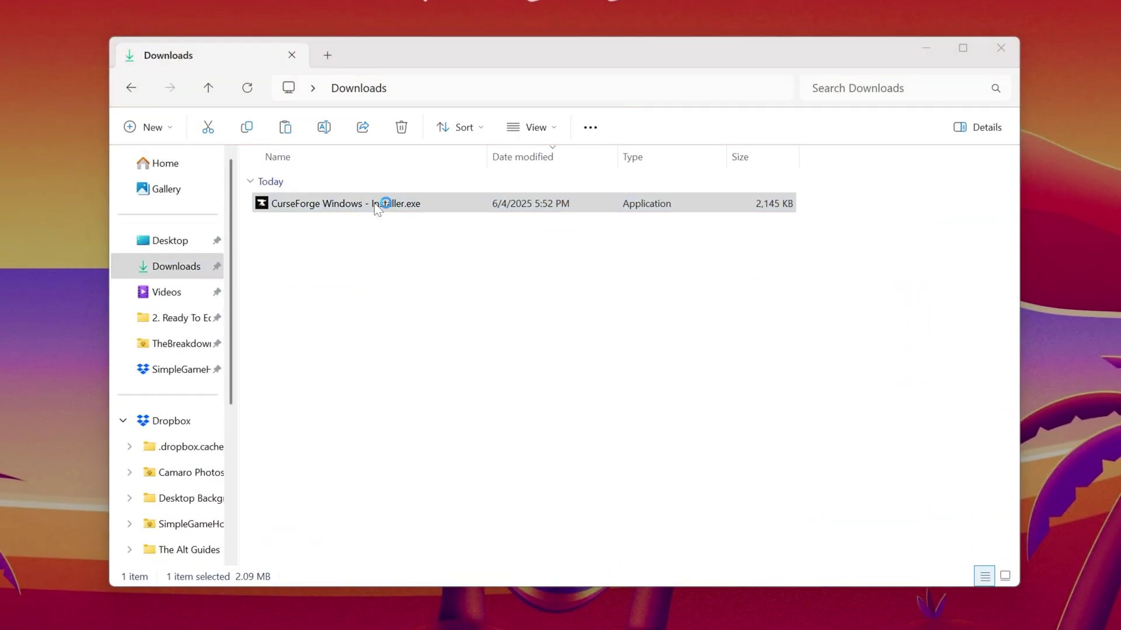
double_click(375, 205)
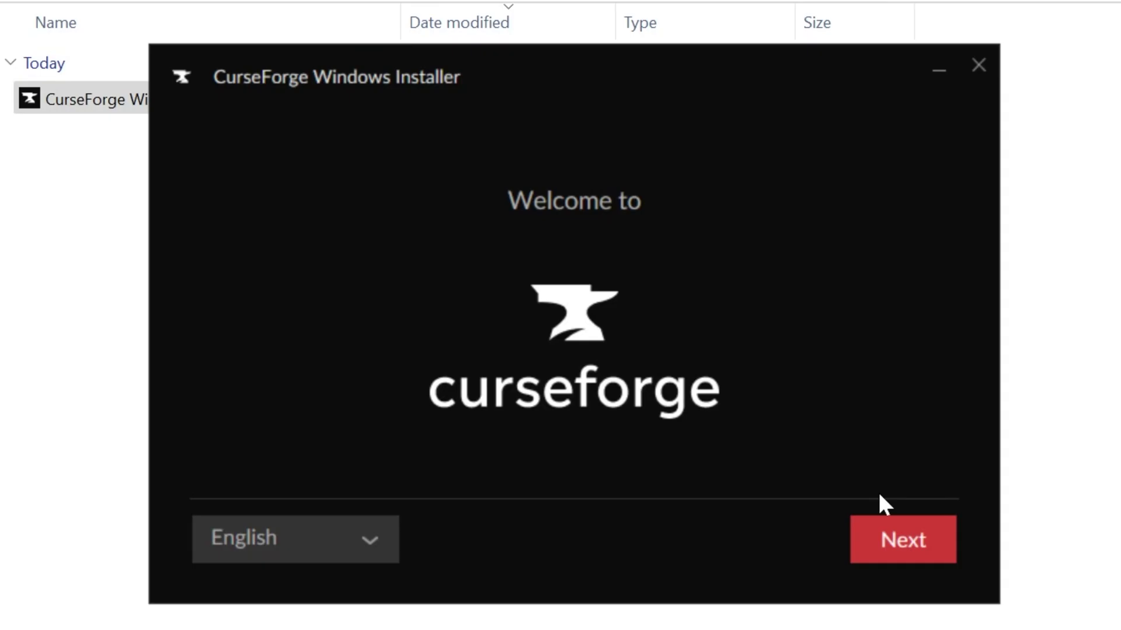
Step: Accept the terms of use and privacy policy and install CurseForge into the default folder
click(883, 534)
click(248, 550)
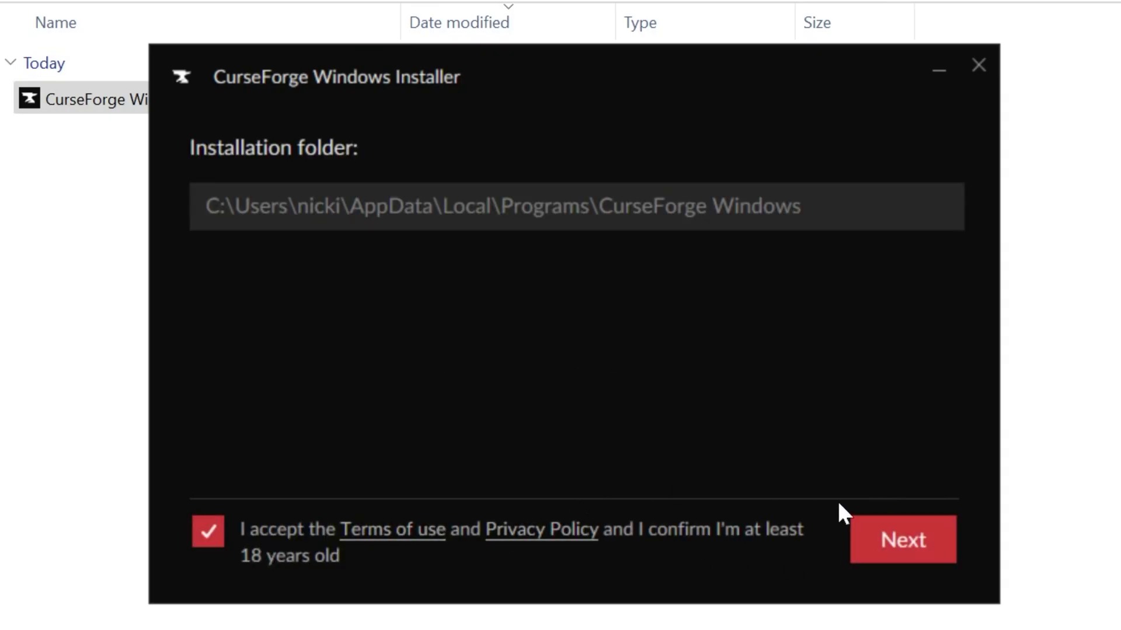
click(878, 550)
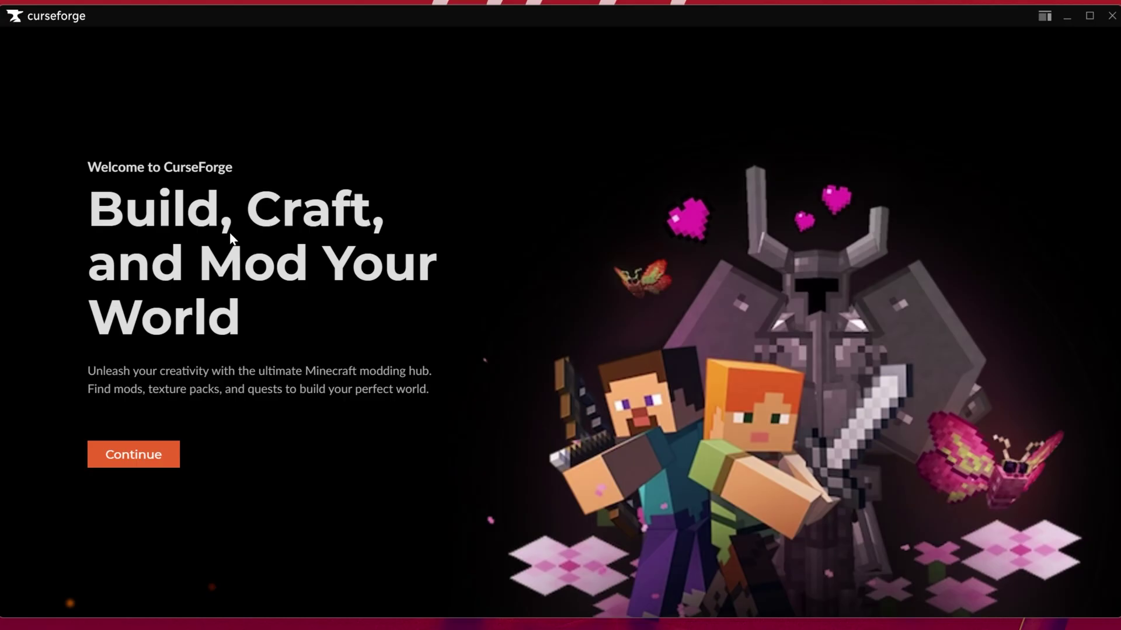
Step: Continue as a guest, pick Minecraft and keep the Standard (Recommended) modding folder
click(156, 461)
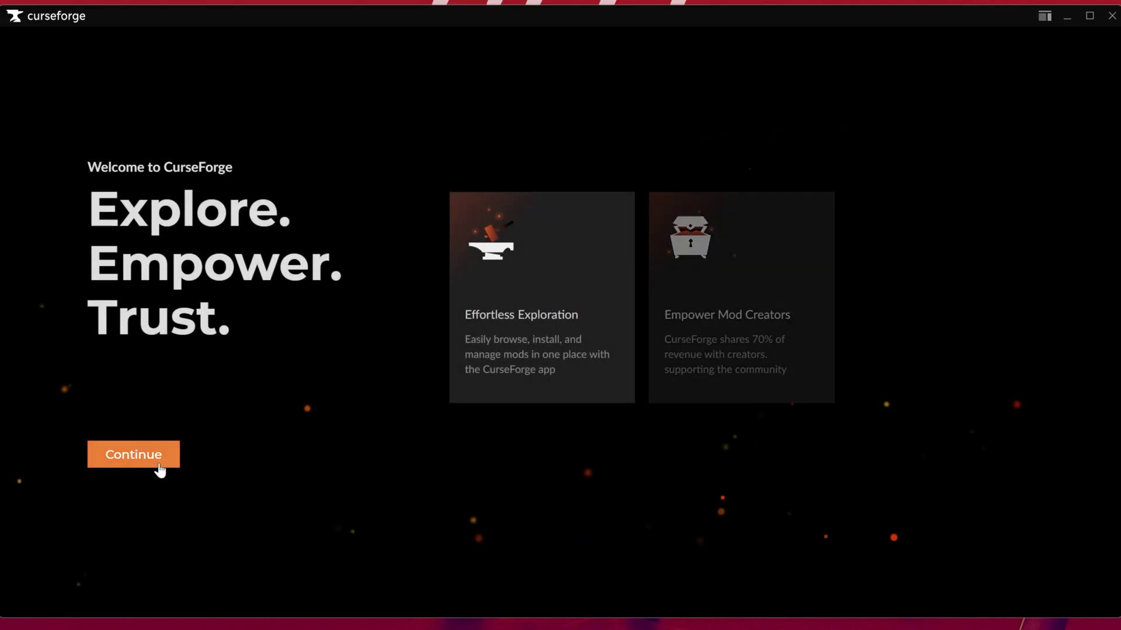
click(151, 455)
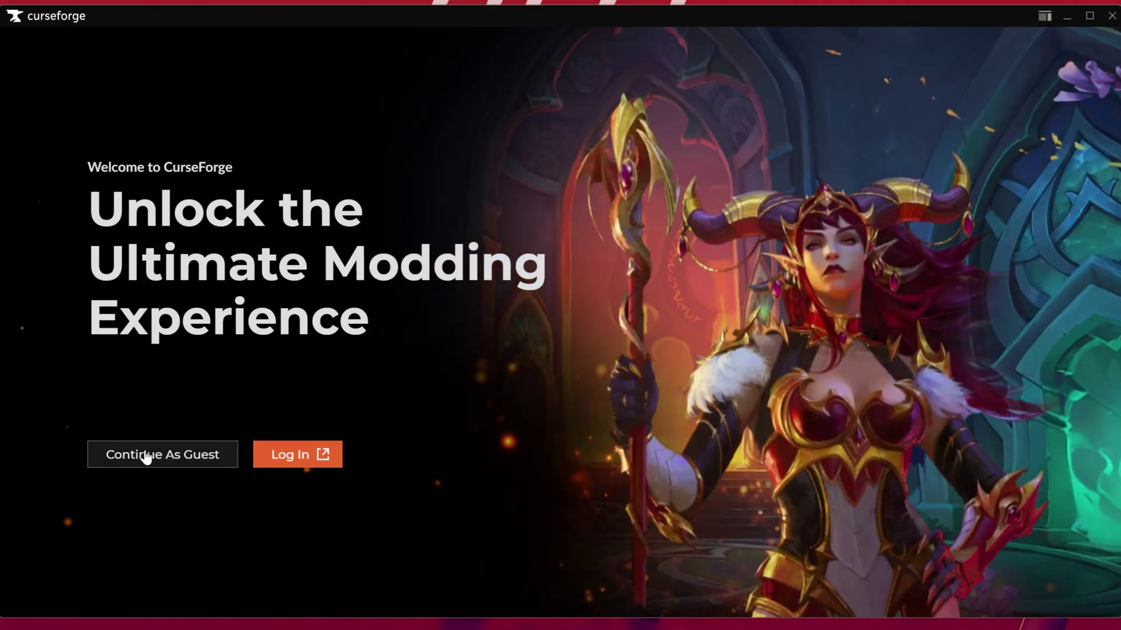
click(145, 458)
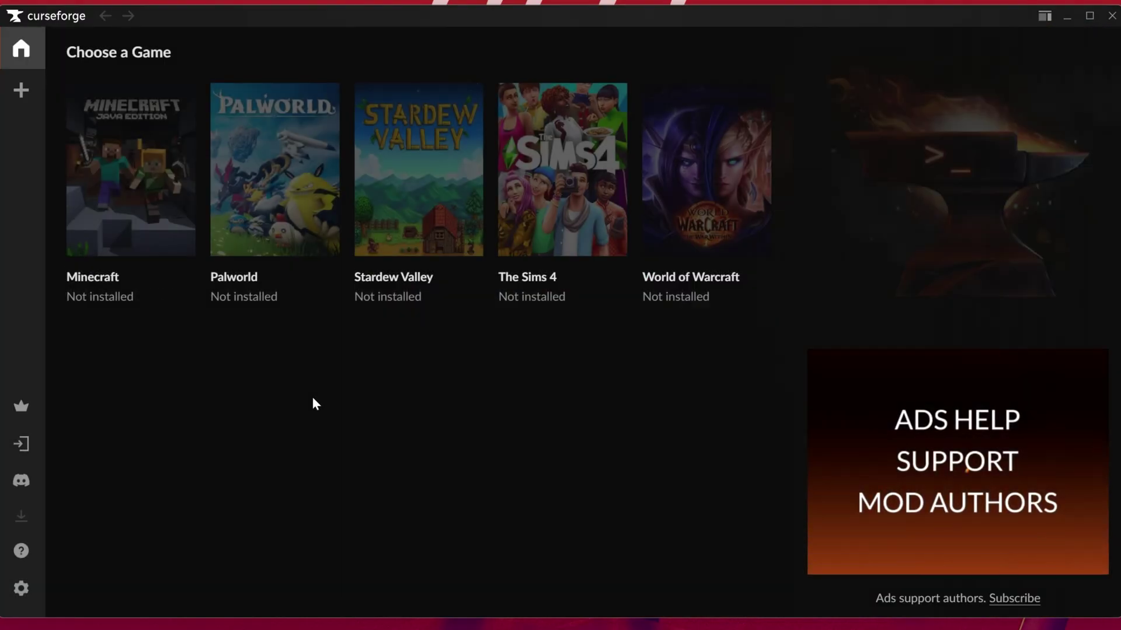
click(127, 215)
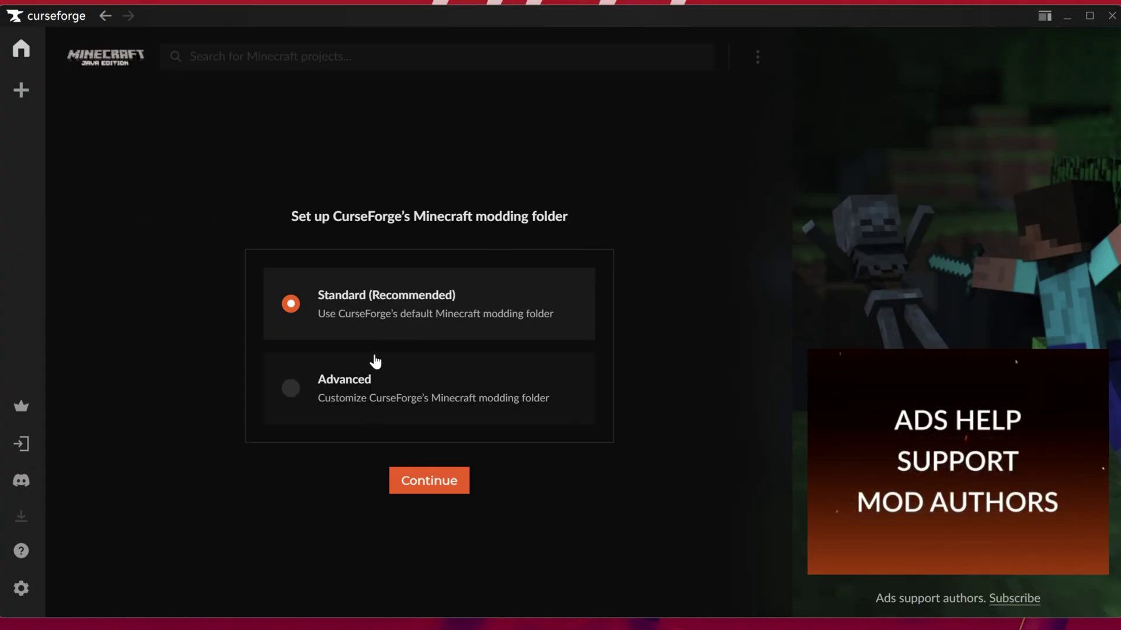
click(430, 482)
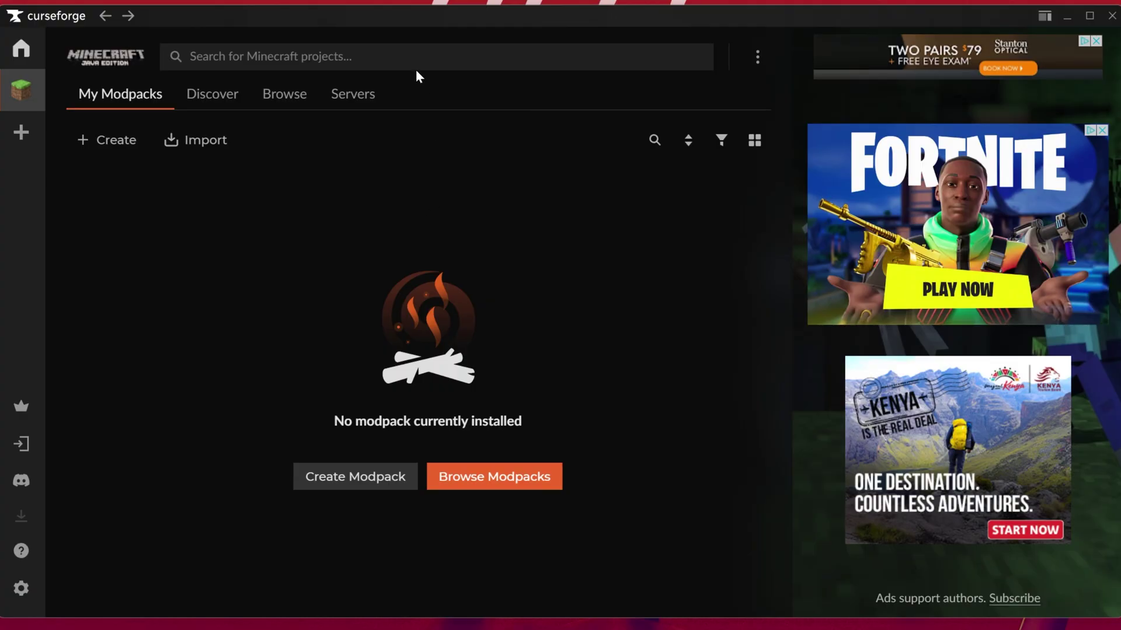
Step: Search 'integrated mc', filter results to Modpacks and install Integrated MC
click(410, 65)
text(integrated mc)
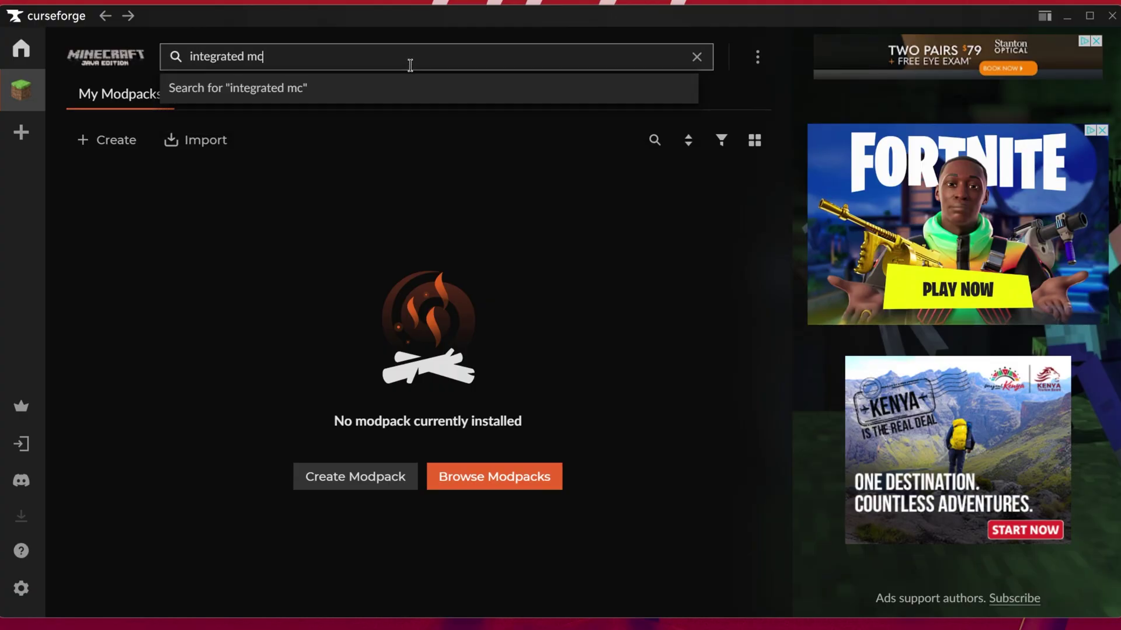
key(Return)
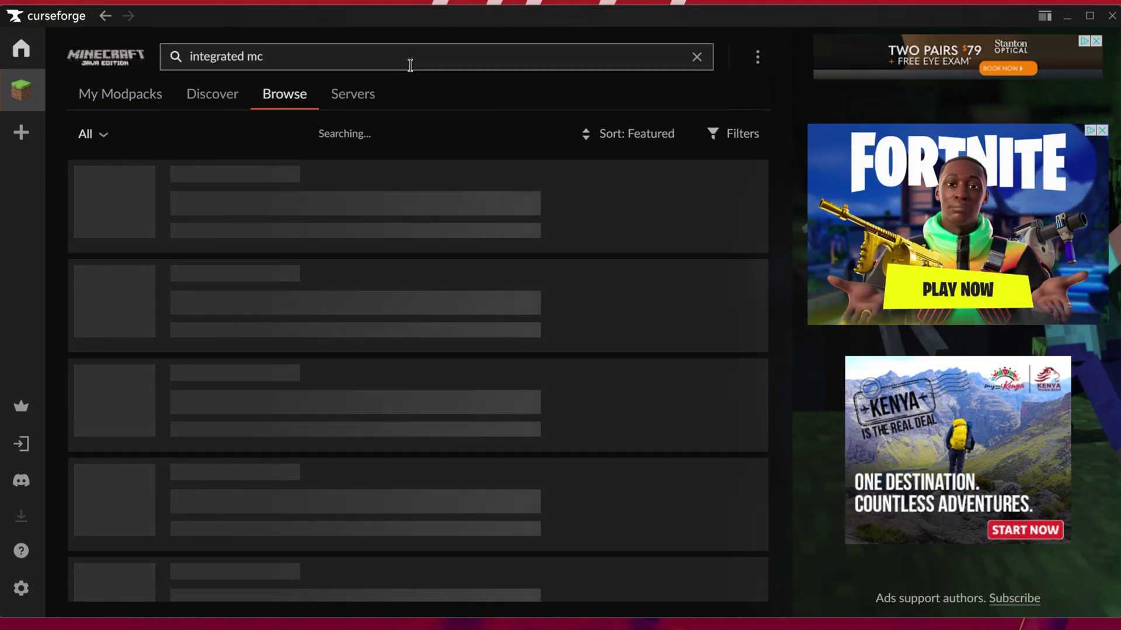
click(103, 138)
click(110, 197)
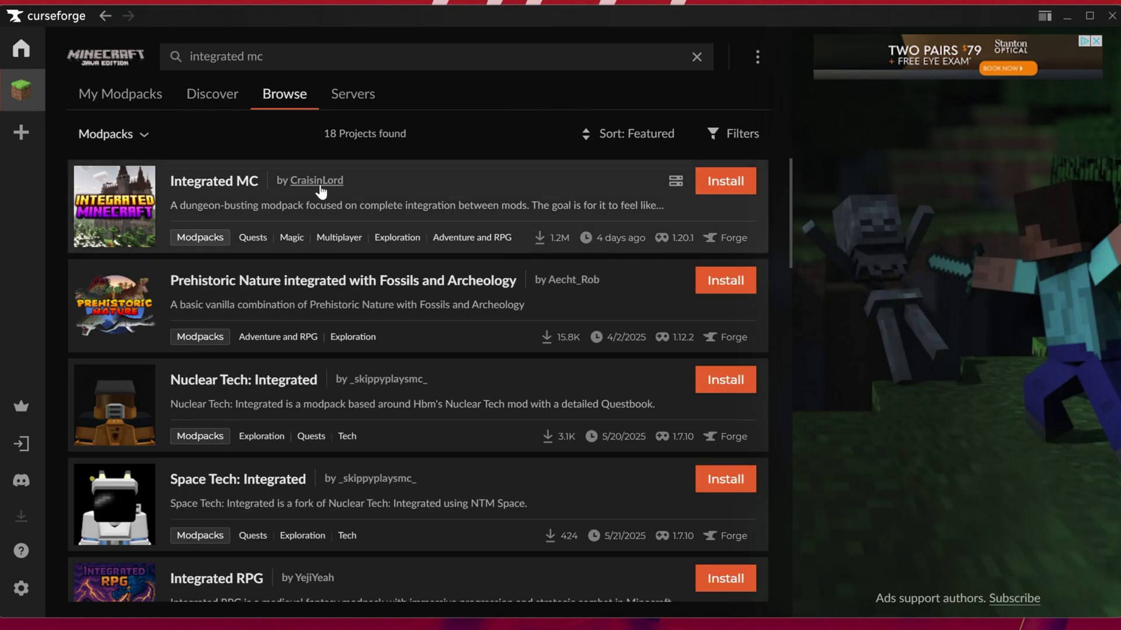
click(737, 192)
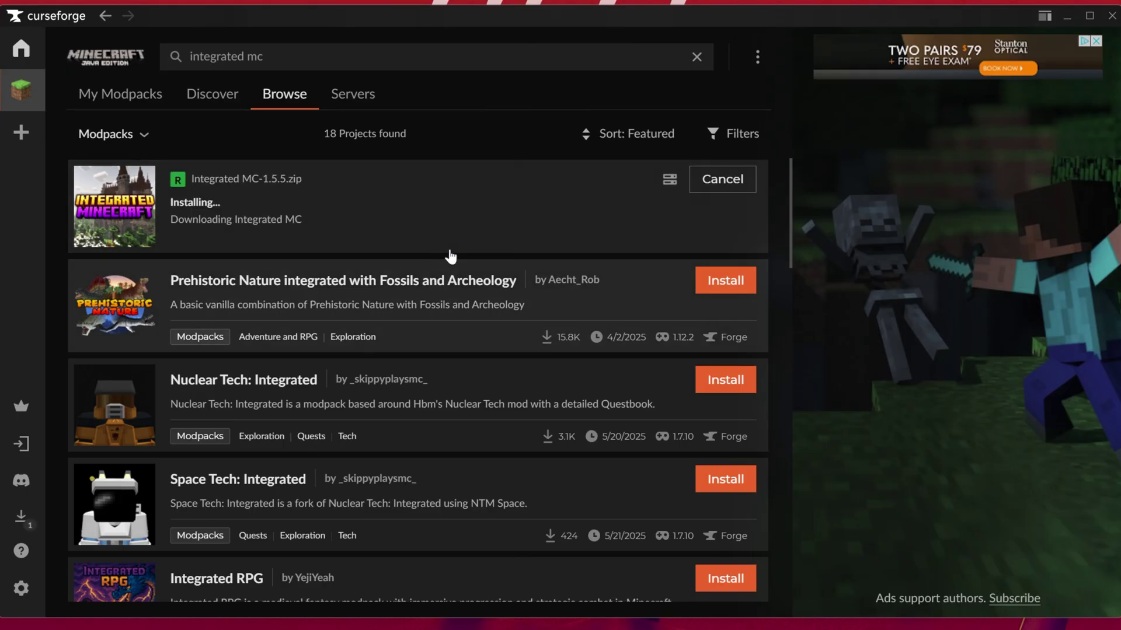
Step: Launch the installed Integrated MC modpack from My Modpacks
click(148, 103)
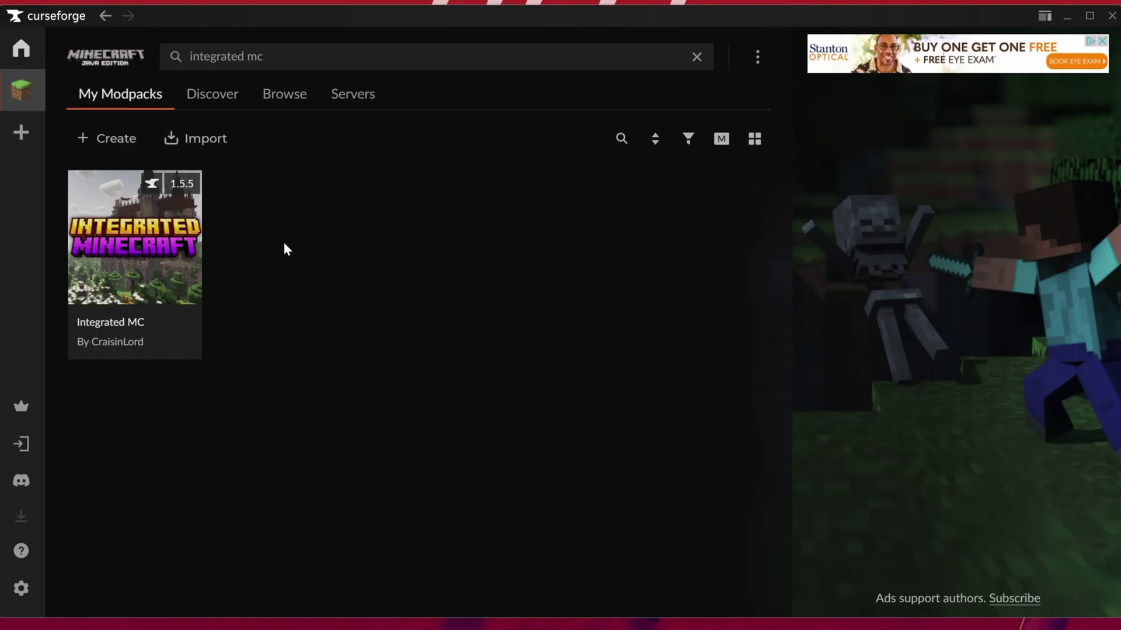
mouse_move(87, 241)
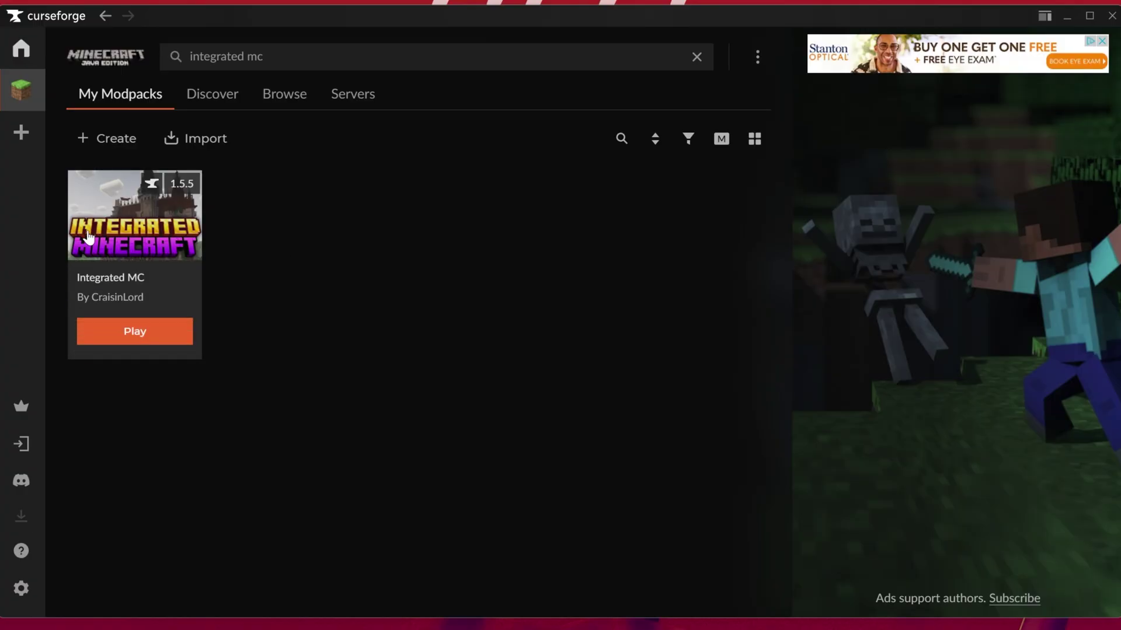
click(151, 344)
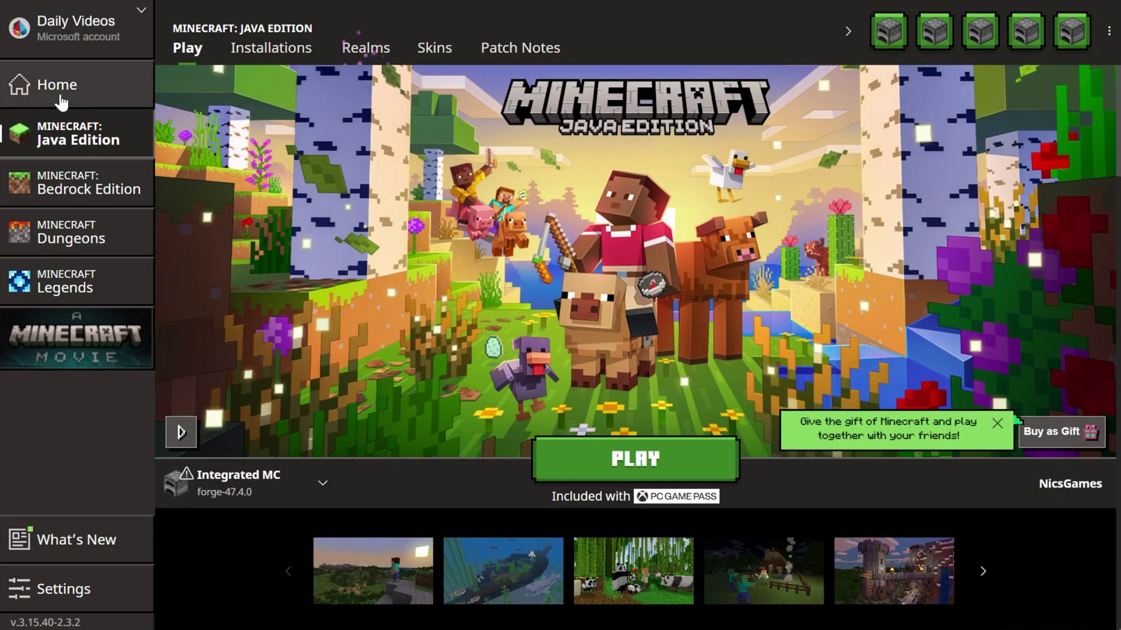
Step: Play the Integrated MC installation from Java Edition, confirming the modified-installation warning
click(60, 98)
click(44, 137)
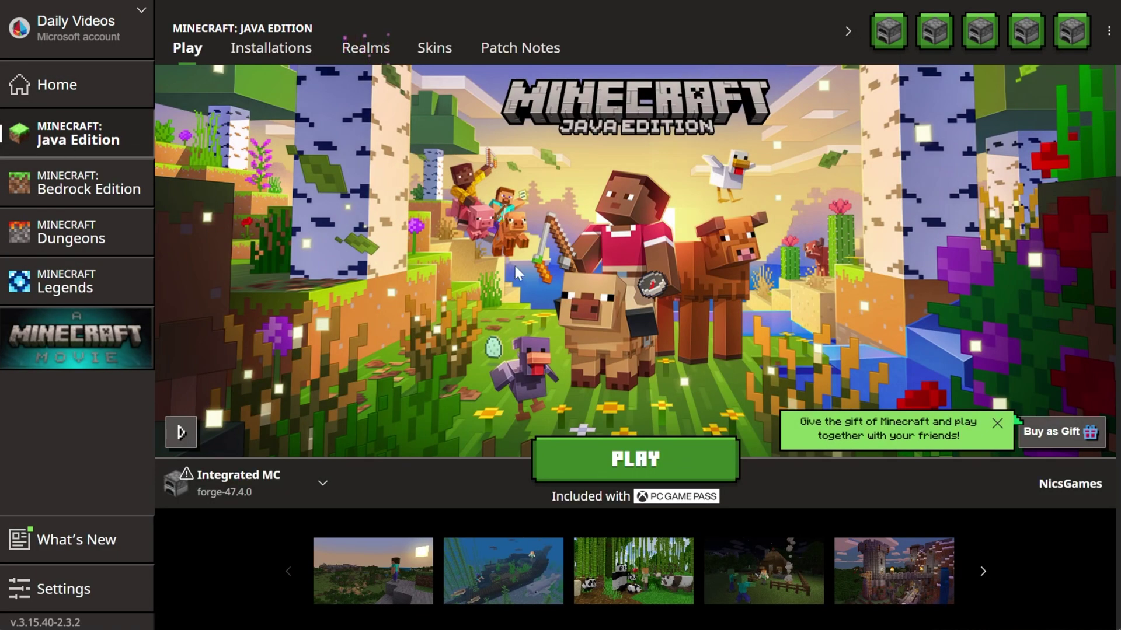
click(565, 458)
click(753, 402)
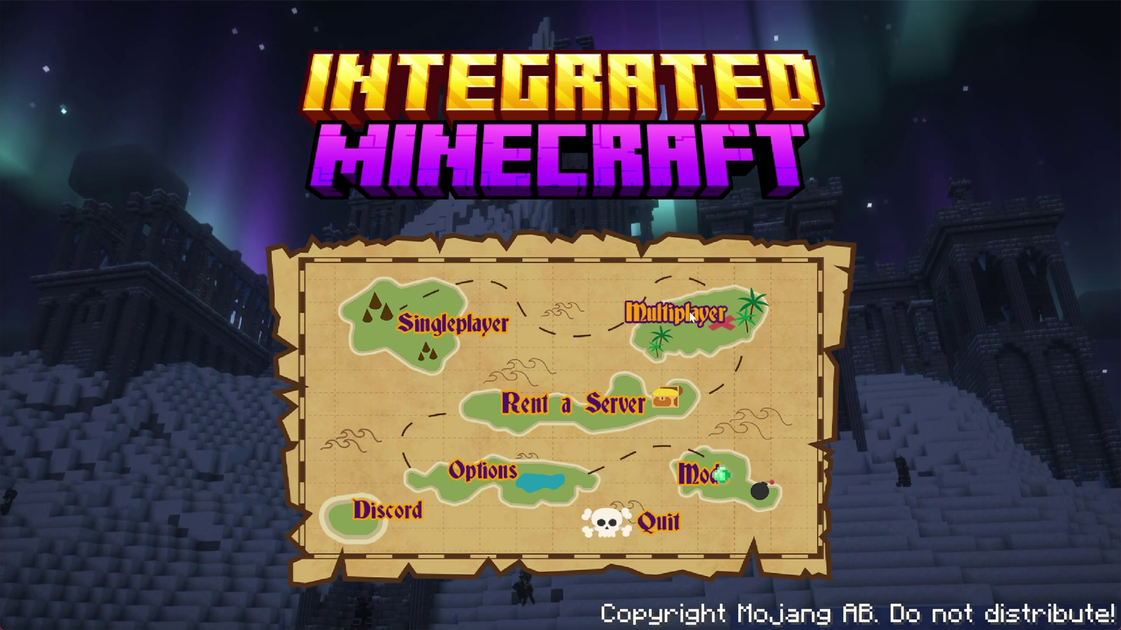
Step: Create a new singleplayer world and choose Start Your Adventure to spawn in the Overworld
click(458, 324)
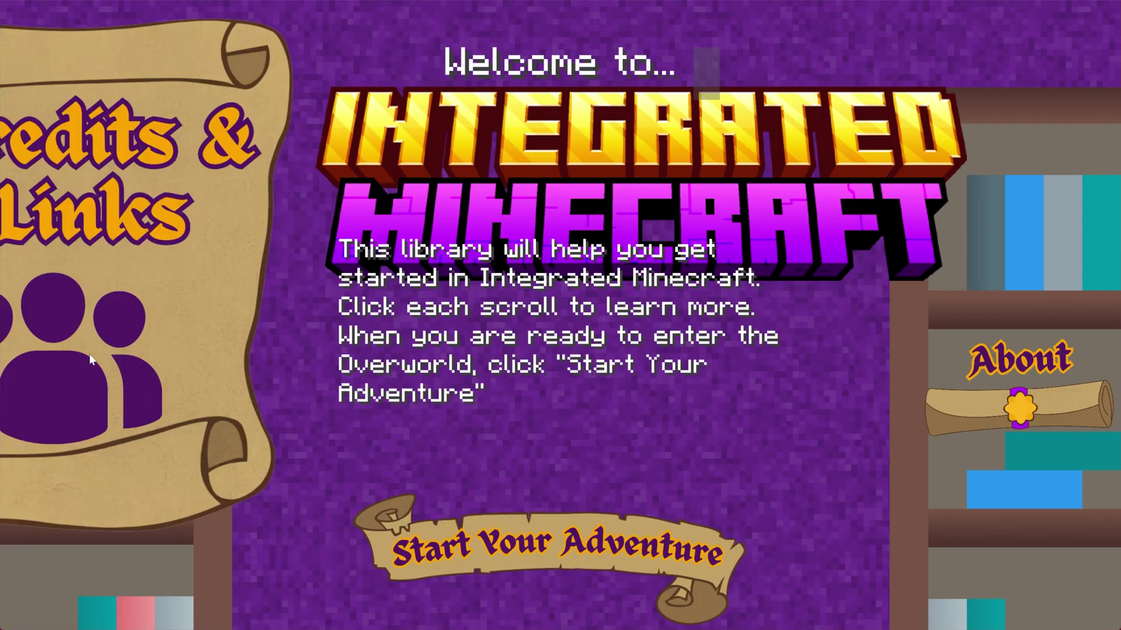
click(614, 568)
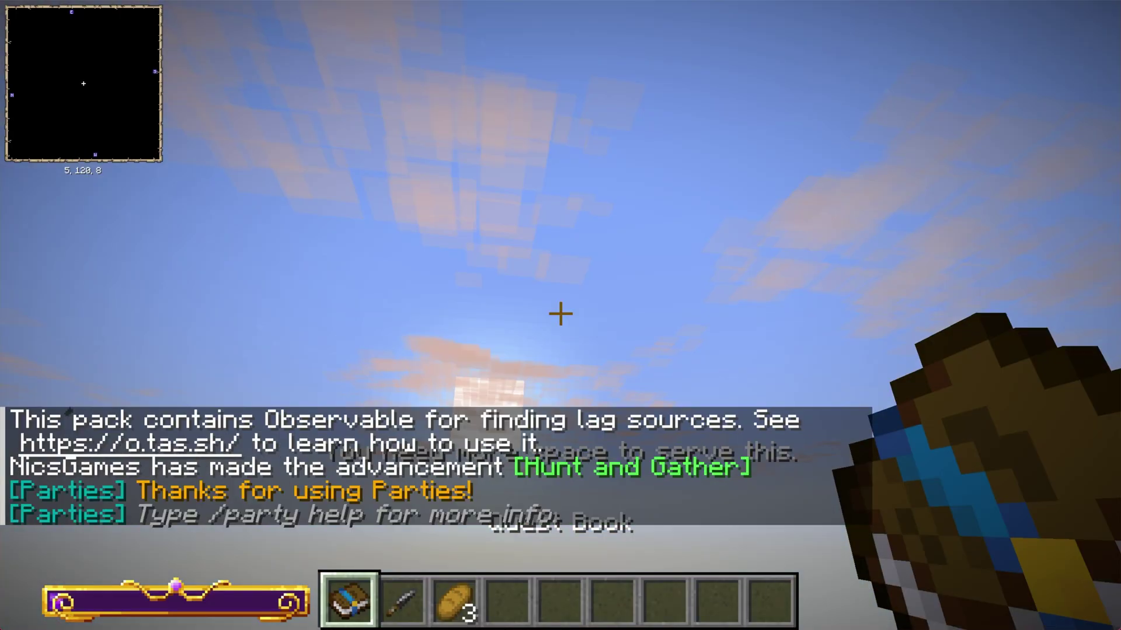
Step: Walk forward along the dirt path through the birch forest, passing birch trunks
key(w)
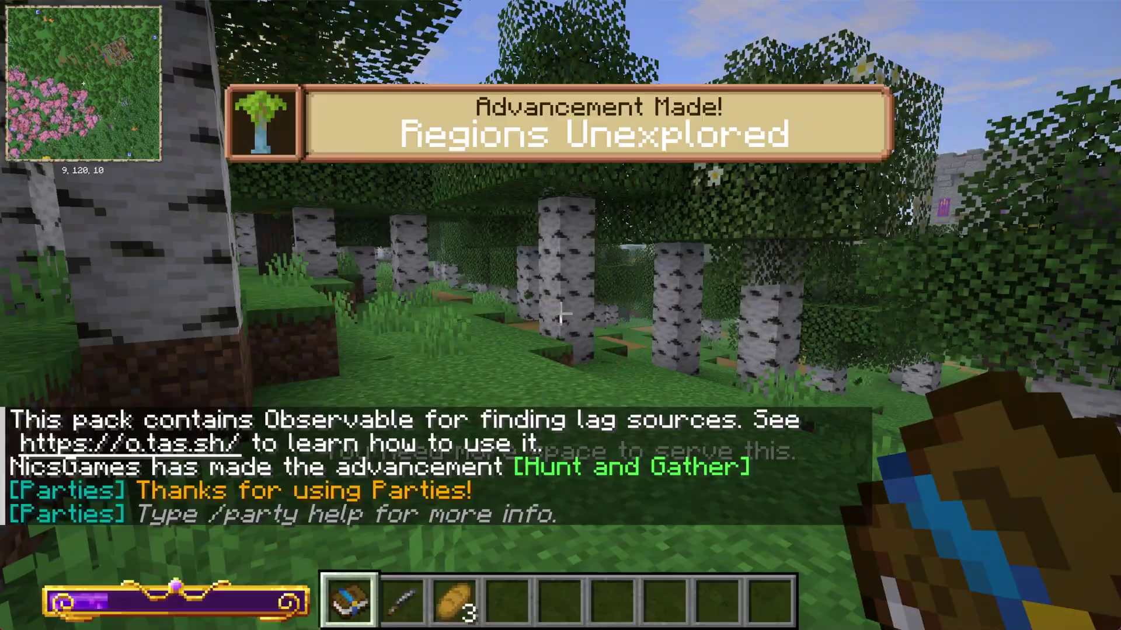
key(w)
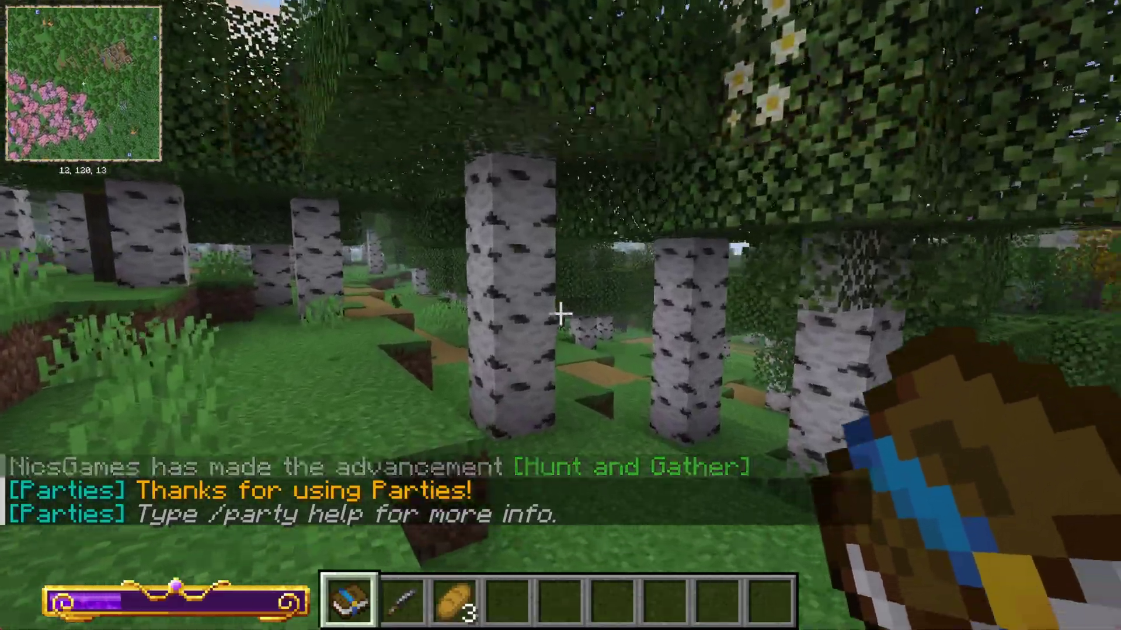
key(w)
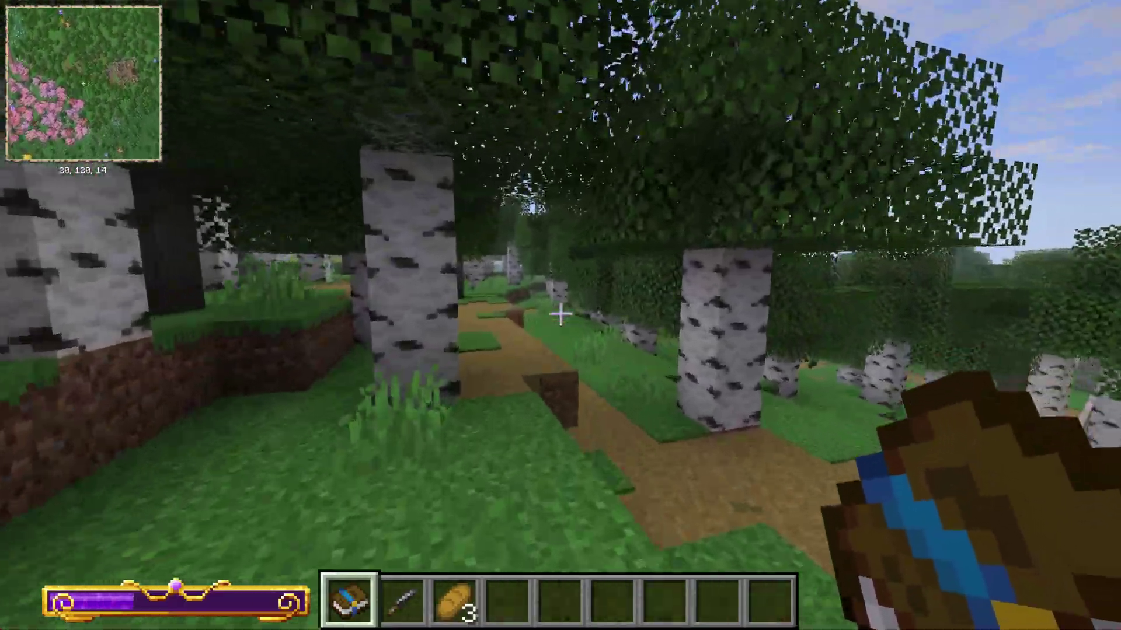
key(w)
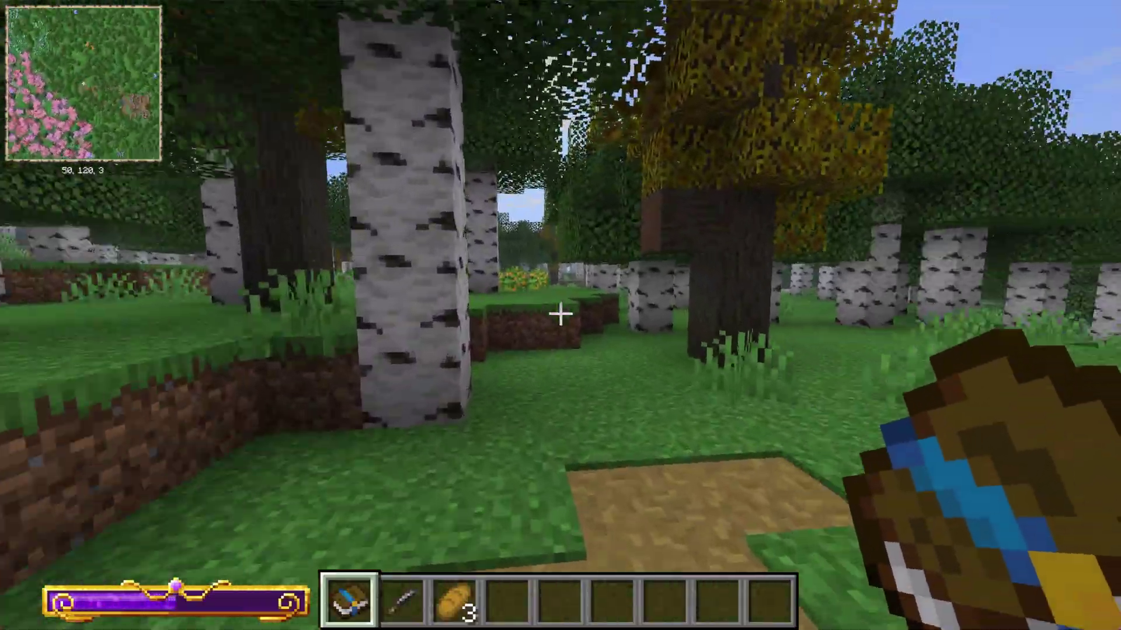
key(w)
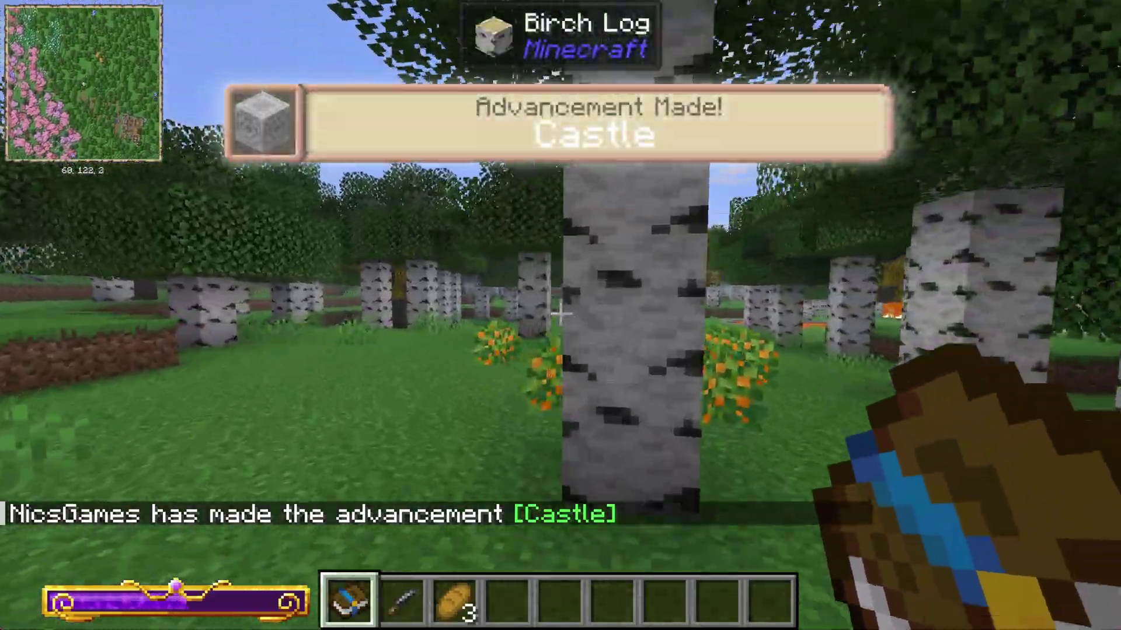
key(w)
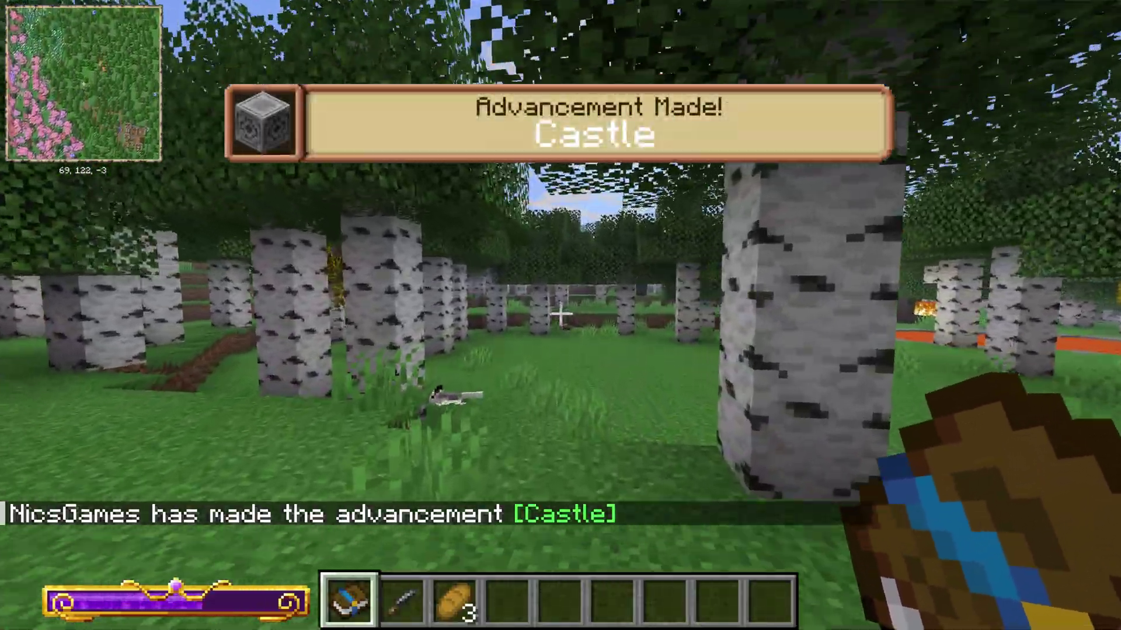